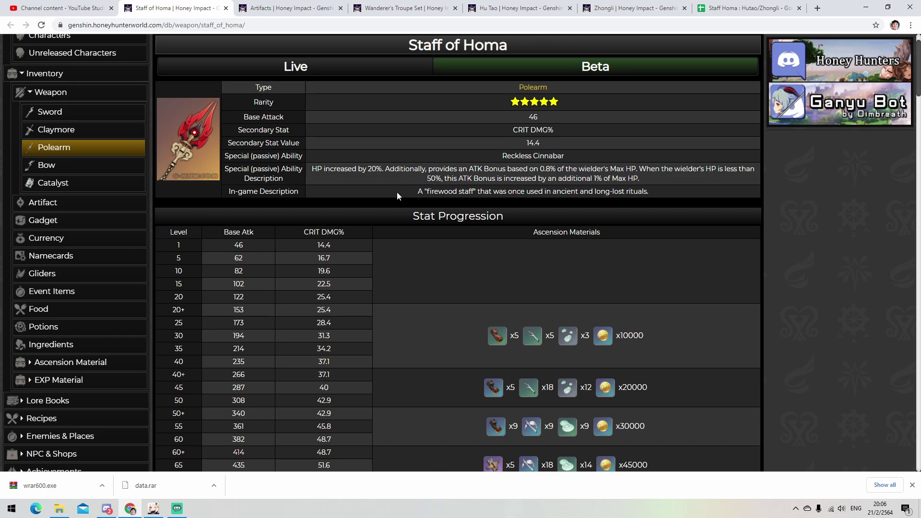
# - Examine the Staff of Homa's level 90 stats and its special ability at each refinement level
pyautogui.scroll(-4, 397, 192)
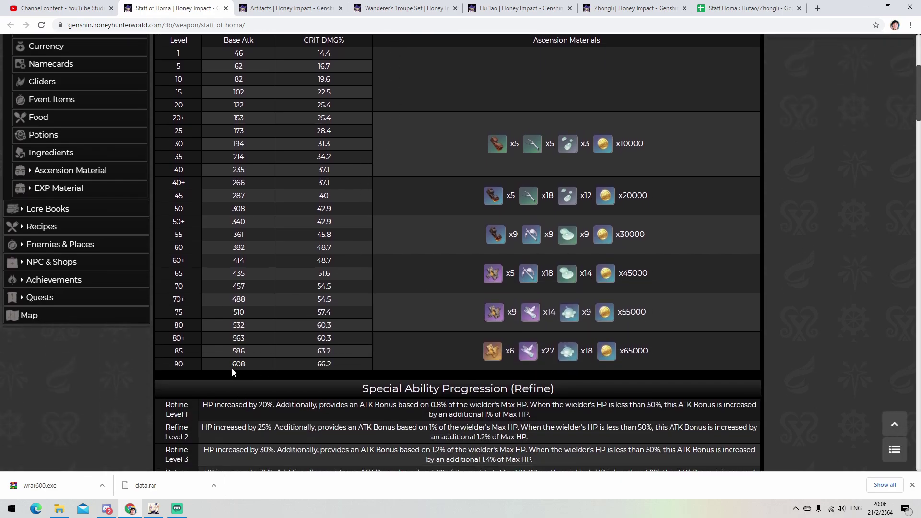
pyautogui.rightClick(232, 369)
pyautogui.click(224, 378)
pyautogui.scroll(-2, 309, 309)
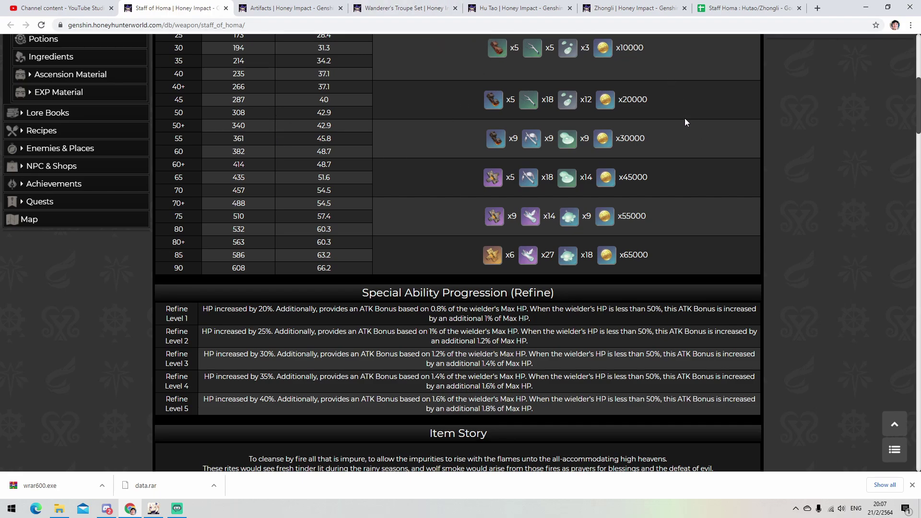
# - Open the Hu Tao page and examine her character details and the level 90 row of Stat Progression
pyautogui.click(511, 9)
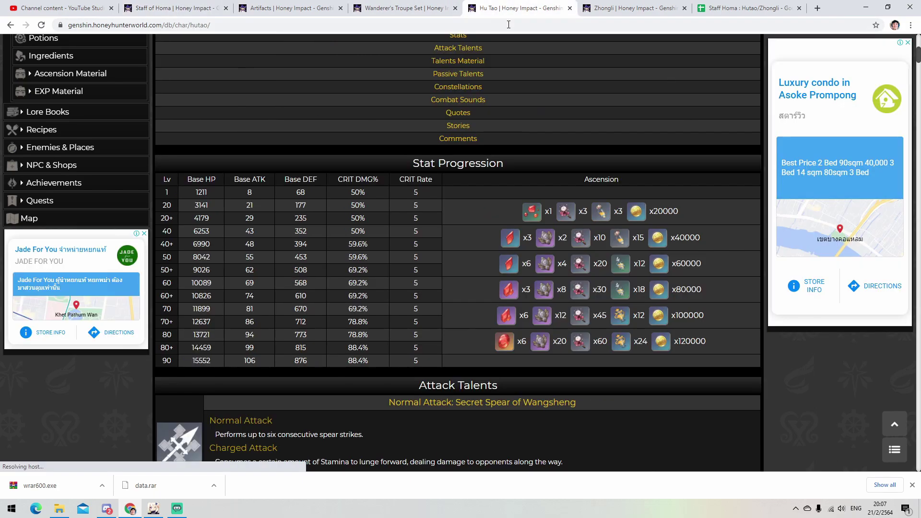
pyautogui.scroll(5, 511, 269)
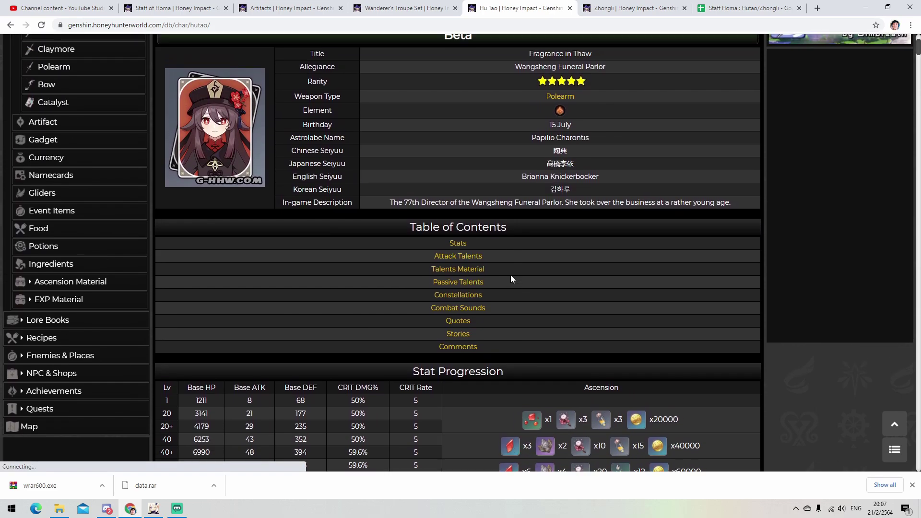
pyautogui.scroll(1, 685, 324)
pyautogui.scroll(-5, 641, 320)
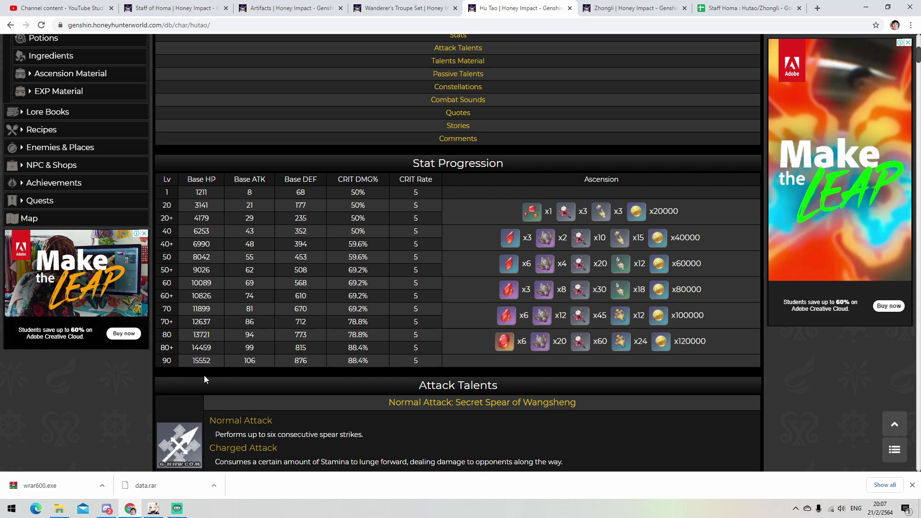
# - Open the Zhongli page and examine his character details and the level 90 row of Stat Progression
pyautogui.click(624, 8)
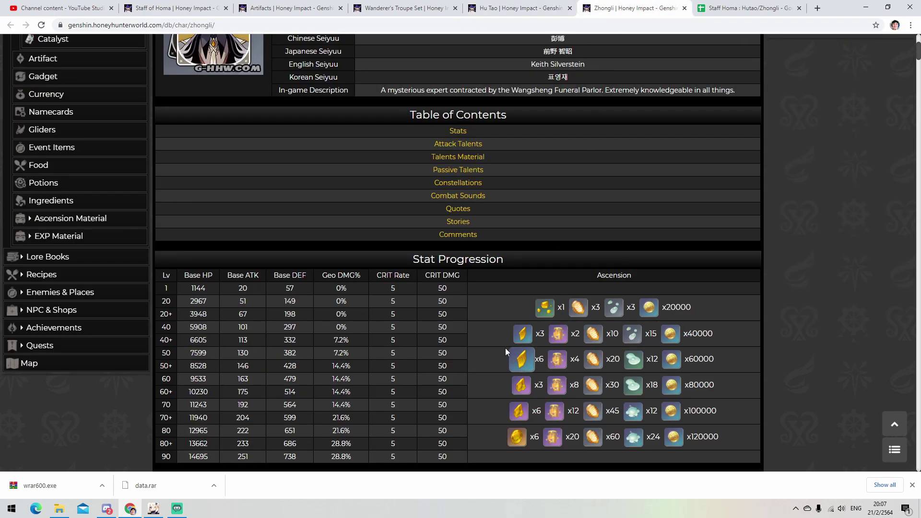
pyautogui.scroll(2, 319, 300)
pyautogui.scroll(1, 319, 301)
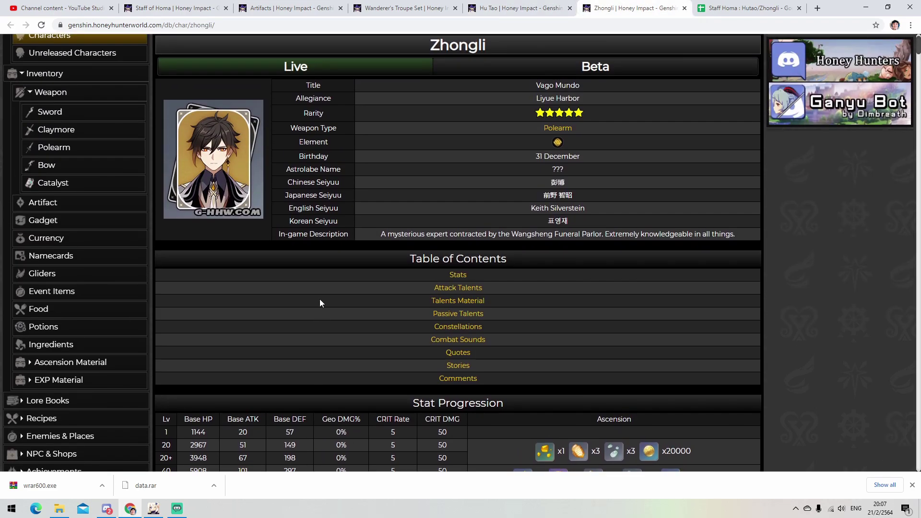
pyautogui.scroll(-3, 319, 298)
pyautogui.scroll(-2, 319, 303)
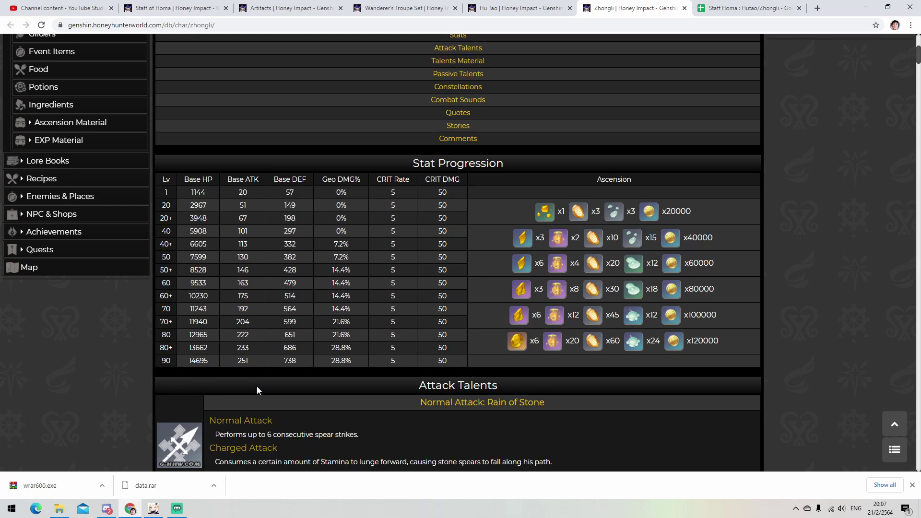
# - Compare the level 90 base stats of Hu Tao and Zhongli, ending on Zhongli's character details
pyautogui.click(501, 11)
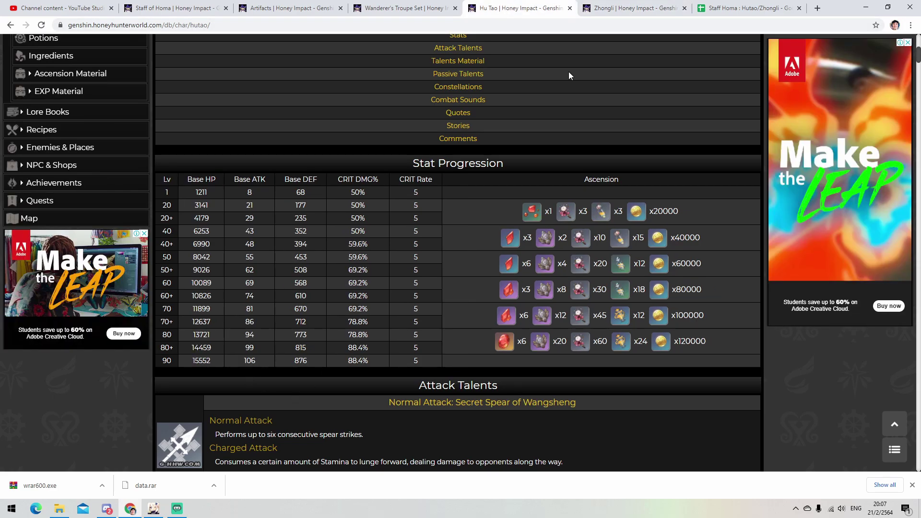
pyautogui.click(629, 8)
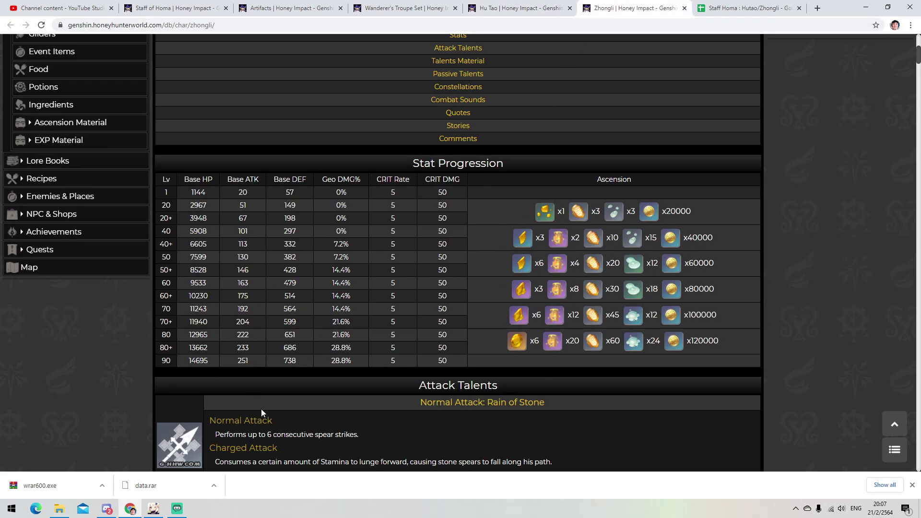
pyautogui.scroll(4, 261, 409)
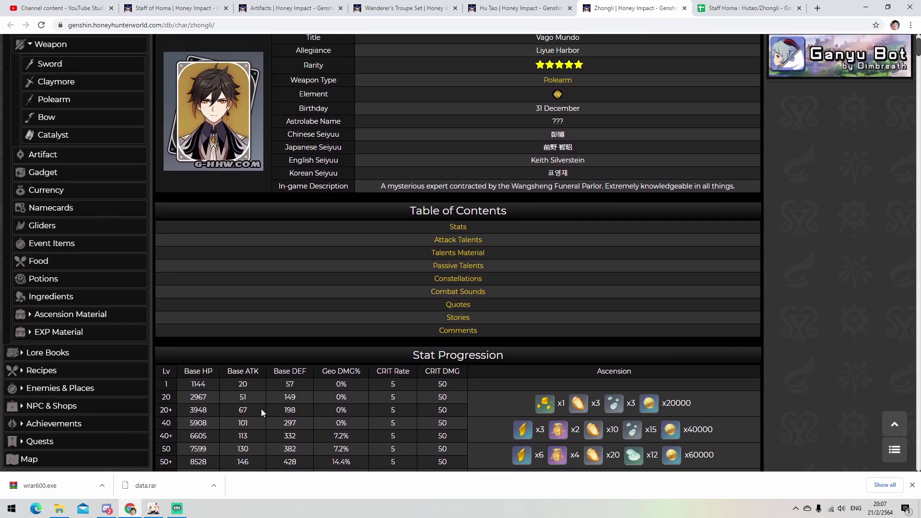
pyautogui.scroll(2, 261, 413)
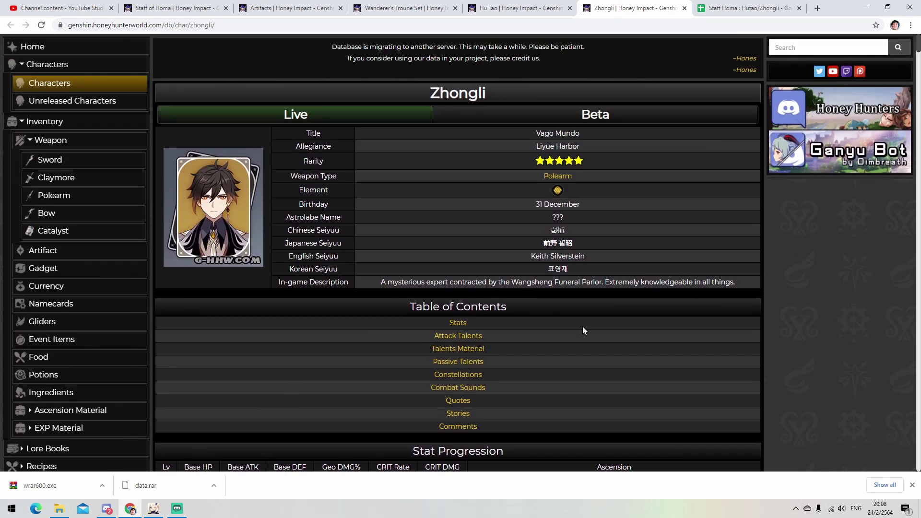
# - Switch to the Staff Homa : Hutao/Zhongli sheet in Google Sheets and compare the Base Hp of both characters
pyautogui.click(696, 13)
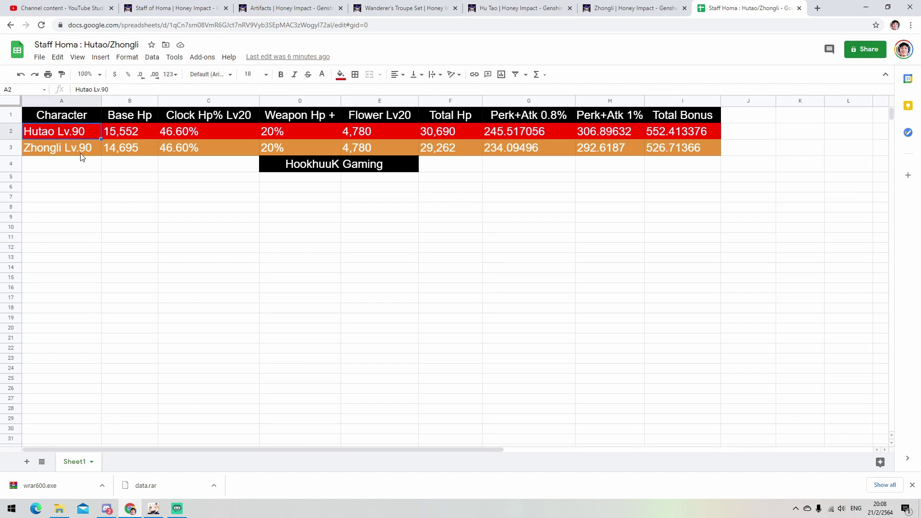
pyautogui.click(84, 134)
pyautogui.click(115, 134)
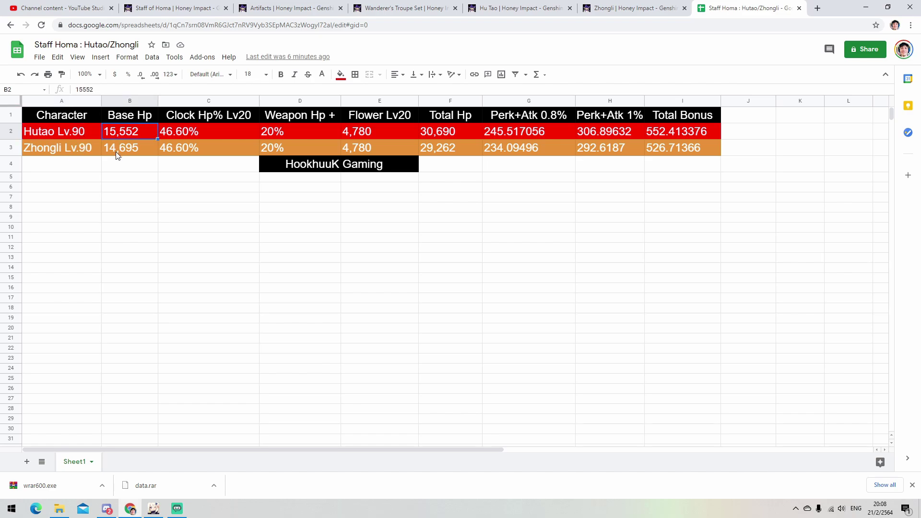
pyautogui.click(119, 153)
pyautogui.click(123, 134)
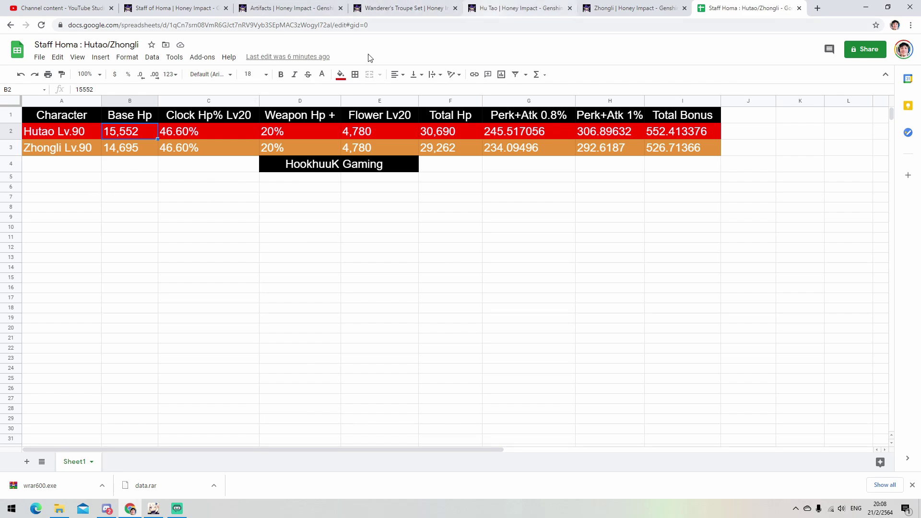
pyautogui.click(74, 137)
pyautogui.click(114, 134)
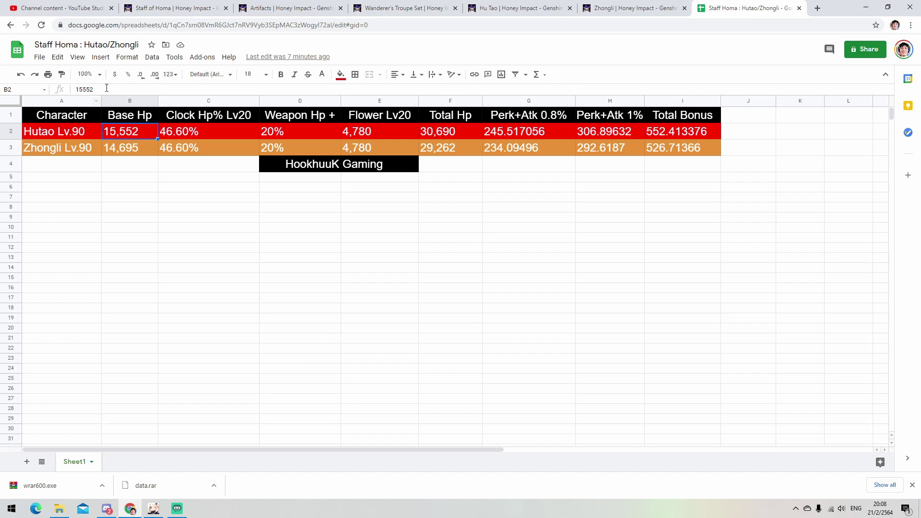
# - Go through Hutao's row from Clock Hp% Lv20 across to Total Bonus
pyautogui.click(182, 133)
pyautogui.click(269, 134)
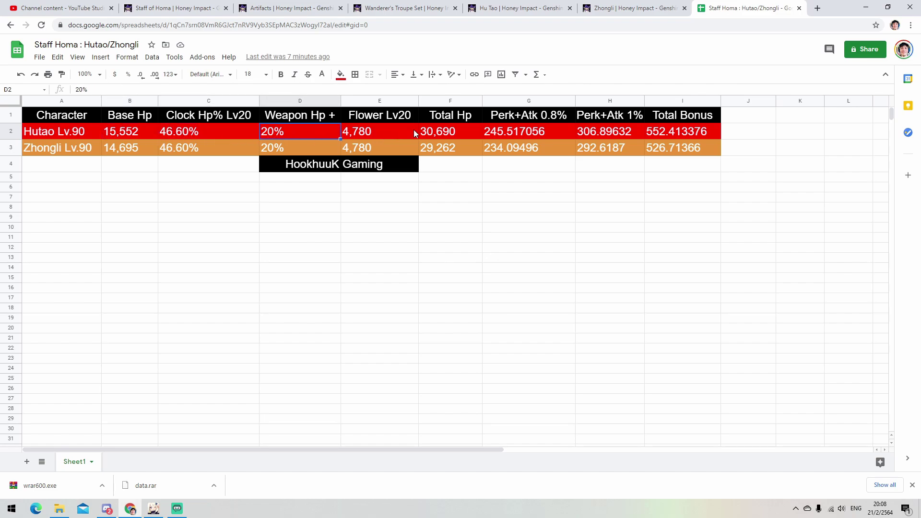
pyautogui.click(415, 133)
pyautogui.click(454, 132)
pyautogui.click(522, 134)
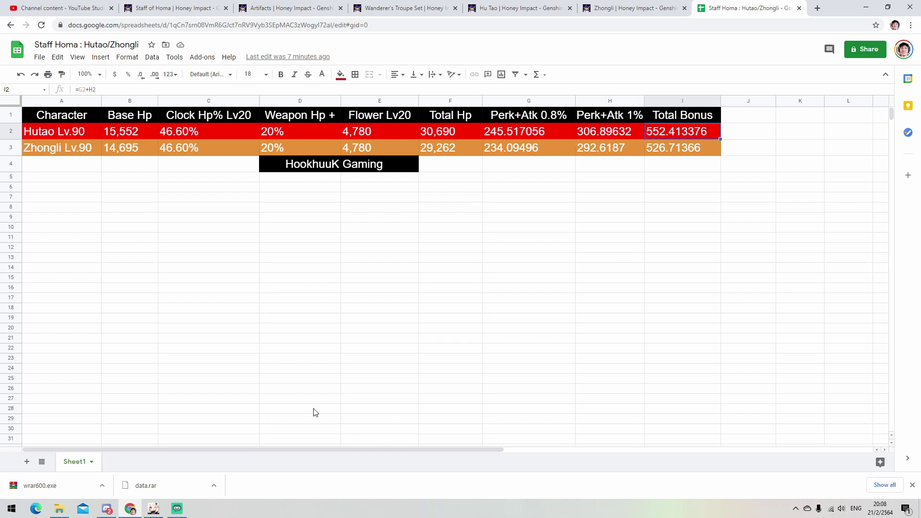
# - Review the inputs to Hutao's HP: the clock and weapon percentages, Base Hp and Flower Lv20
pyautogui.click(209, 117)
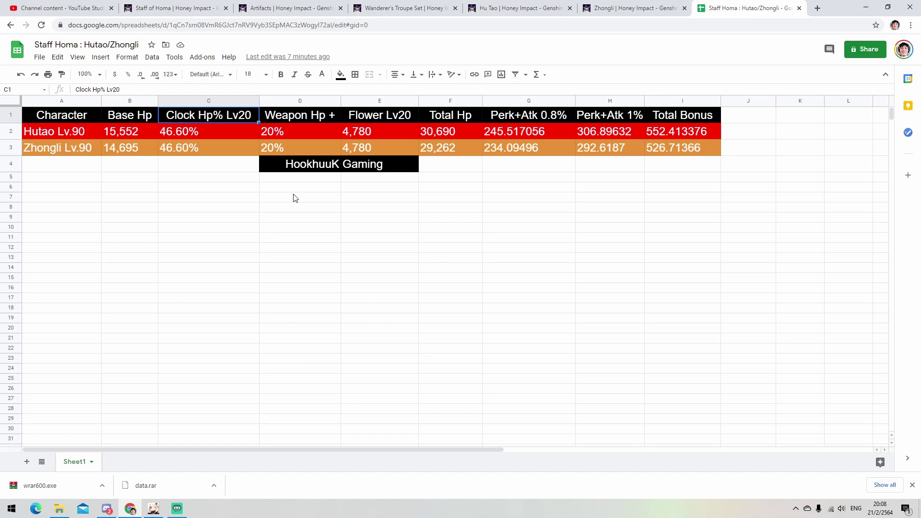
pyautogui.click(293, 116)
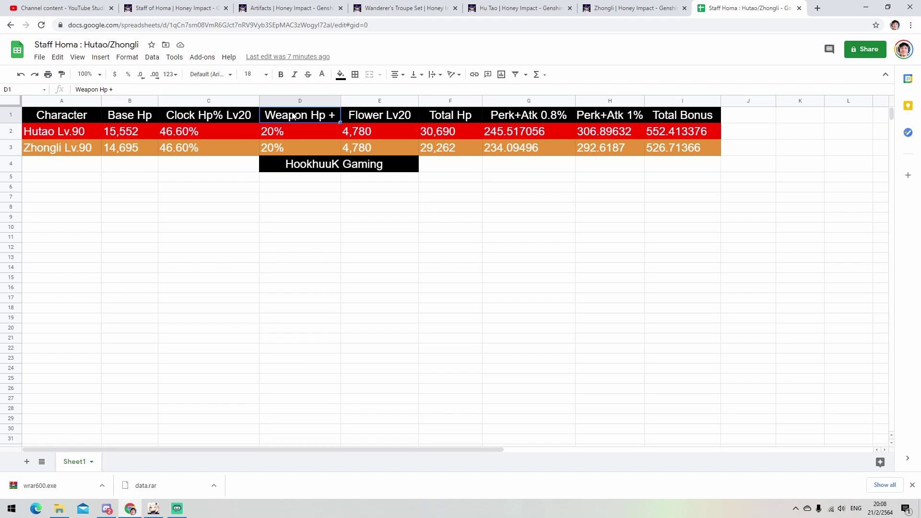
pyautogui.click(245, 131)
pyautogui.click(281, 131)
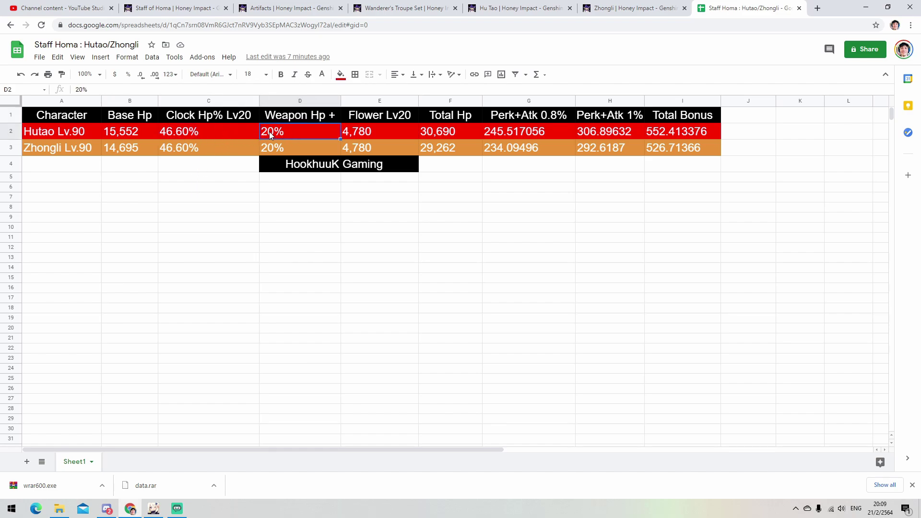
pyautogui.click(146, 131)
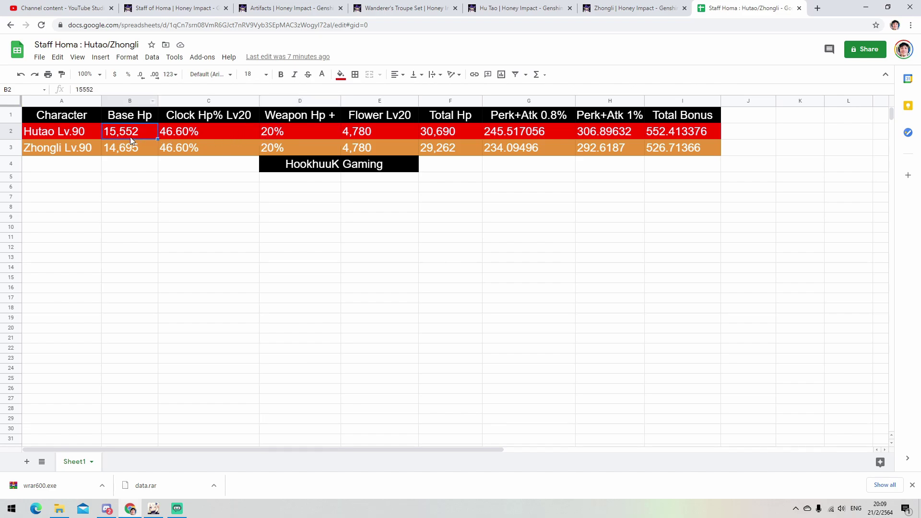
pyautogui.click(356, 131)
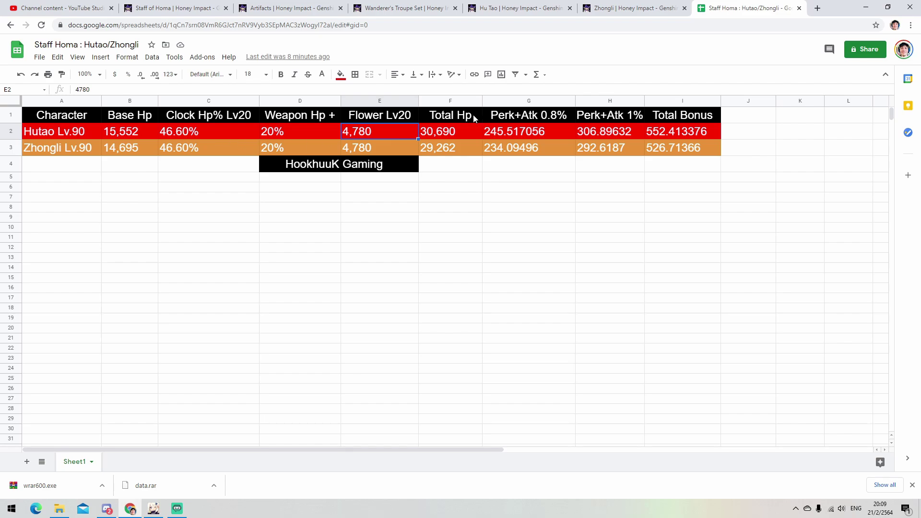
# - Inspect Hutao's formulas for Total Hp, Perk+Atk 0.8%, Perk+Atk 1% and Total Bonus
pyautogui.click(470, 131)
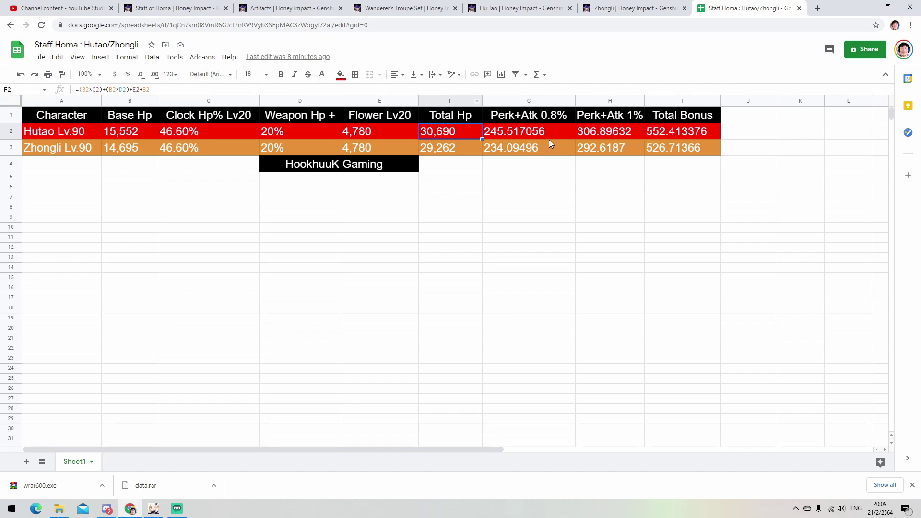
pyautogui.click(532, 136)
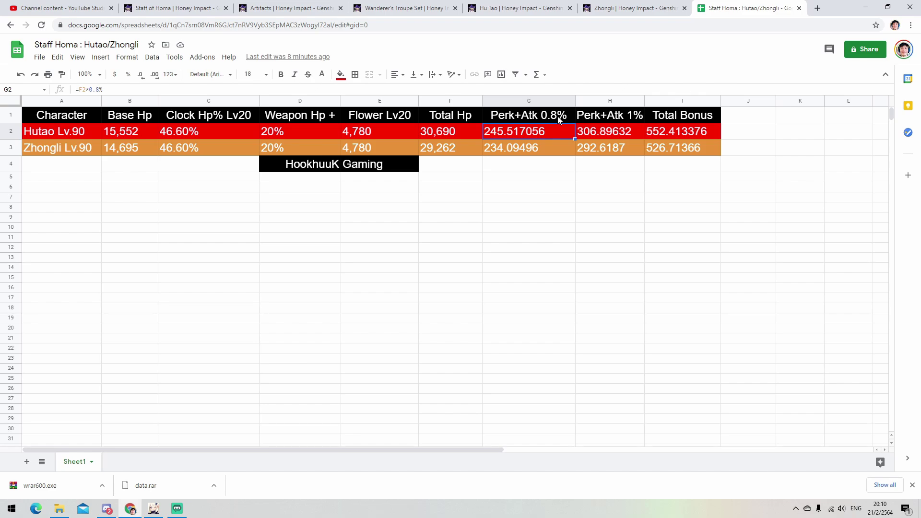
pyautogui.click(613, 118)
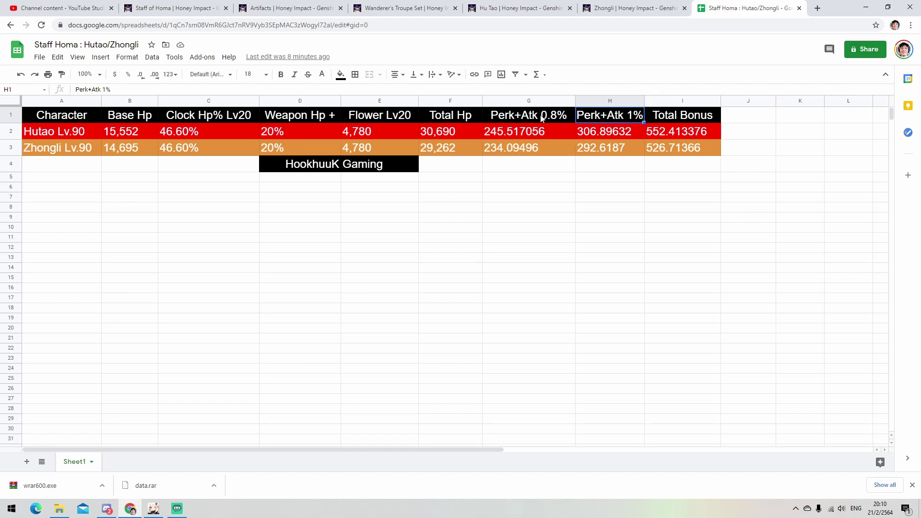
pyautogui.press('Down')
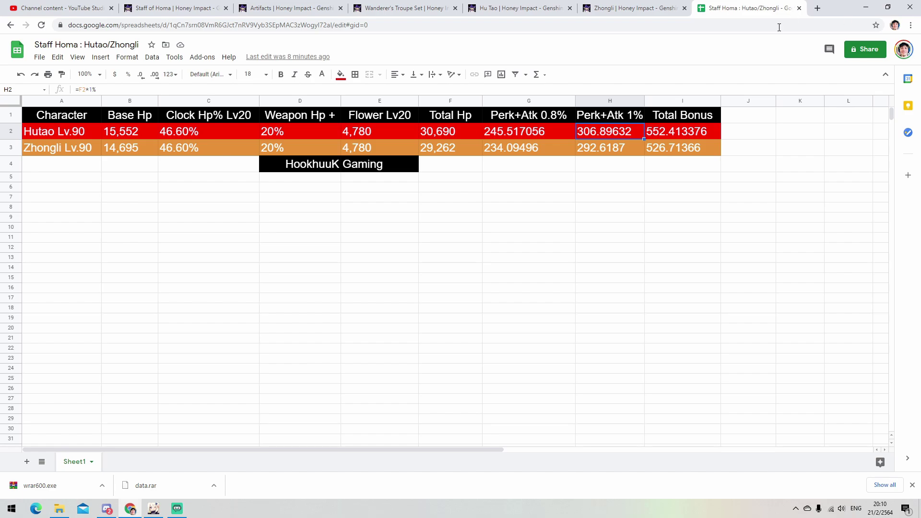
pyautogui.click(696, 135)
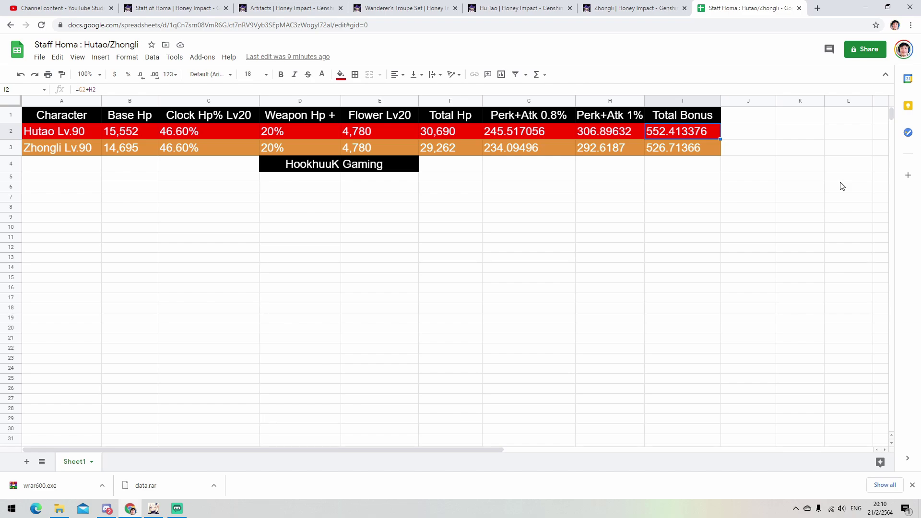
# - Recheck Hutao's clock and weapon HP percentages against the Total Bonus cell
pyautogui.click(178, 131)
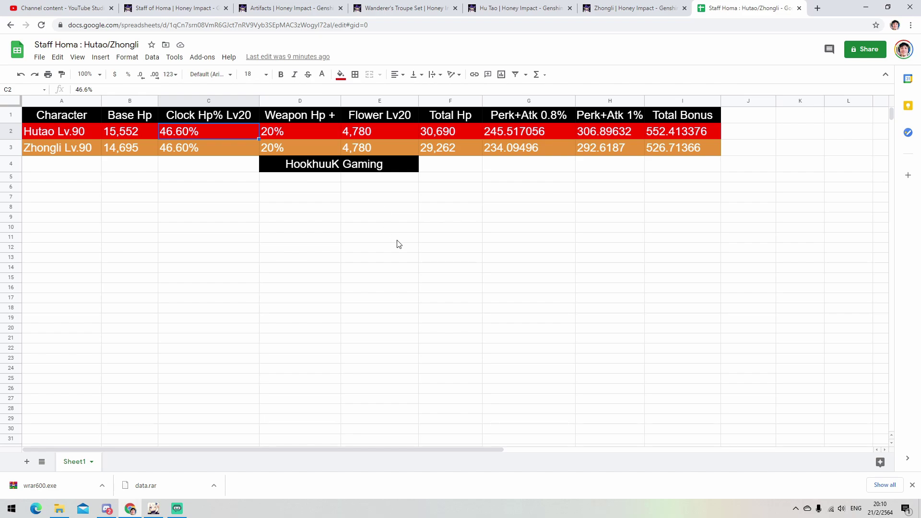
pyautogui.click(306, 130)
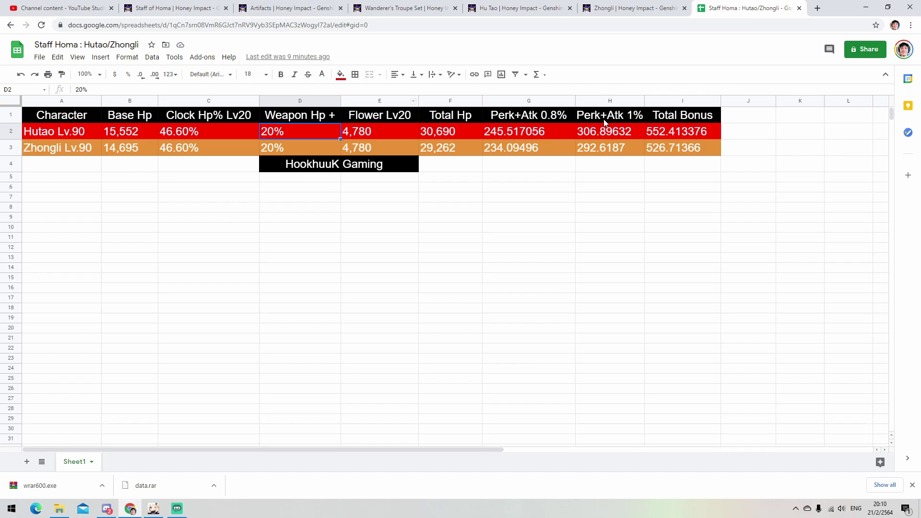
pyautogui.click(661, 134)
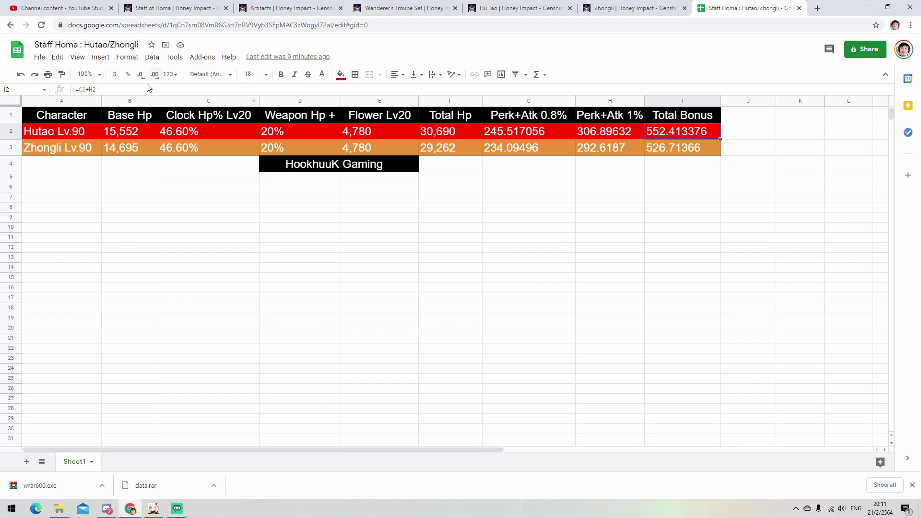
# - Check Zhongli's Base Hp and Perk+Atk 0.8% cells, and compare them with Hutao's Perk+Atk 1% and Total Bonus
pyautogui.click(85, 153)
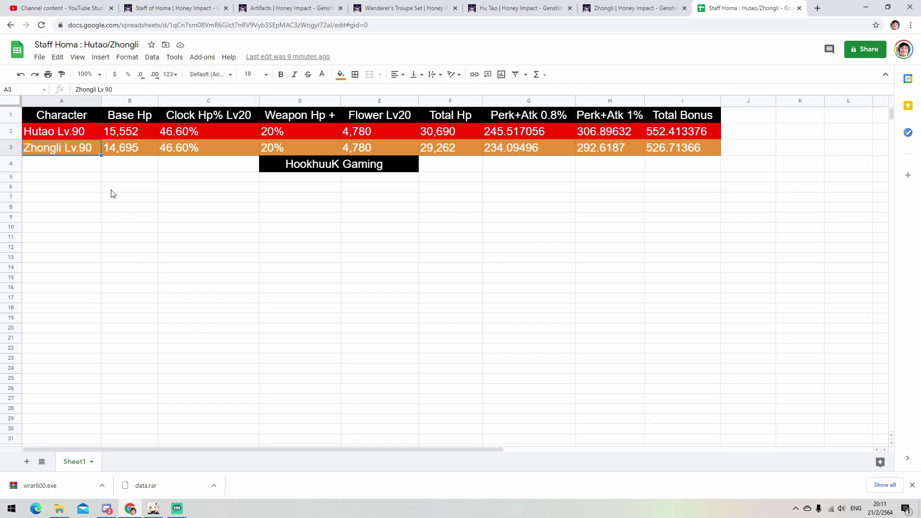
pyautogui.click(124, 146)
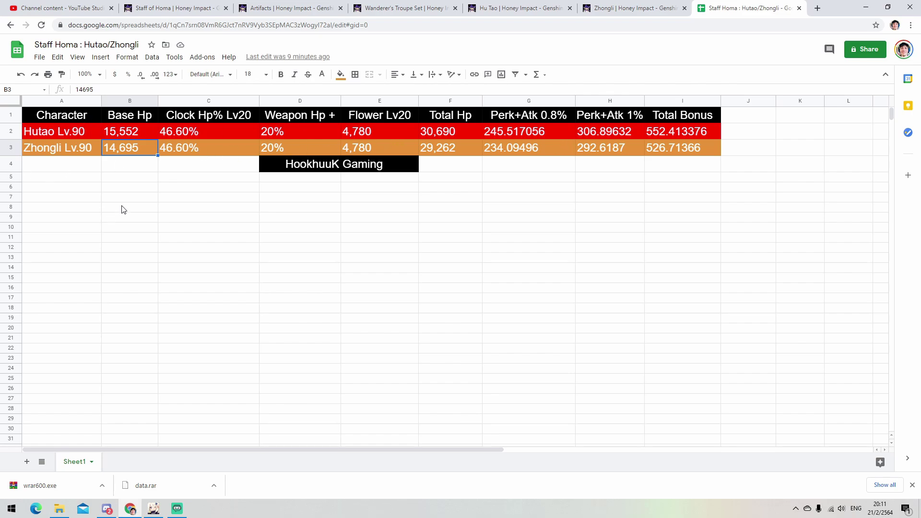
pyautogui.click(510, 146)
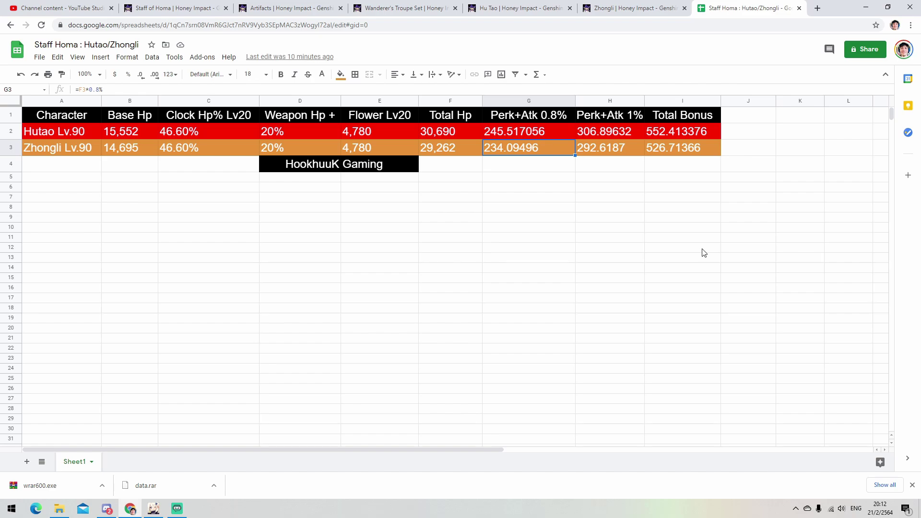
pyautogui.click(625, 135)
pyautogui.click(671, 136)
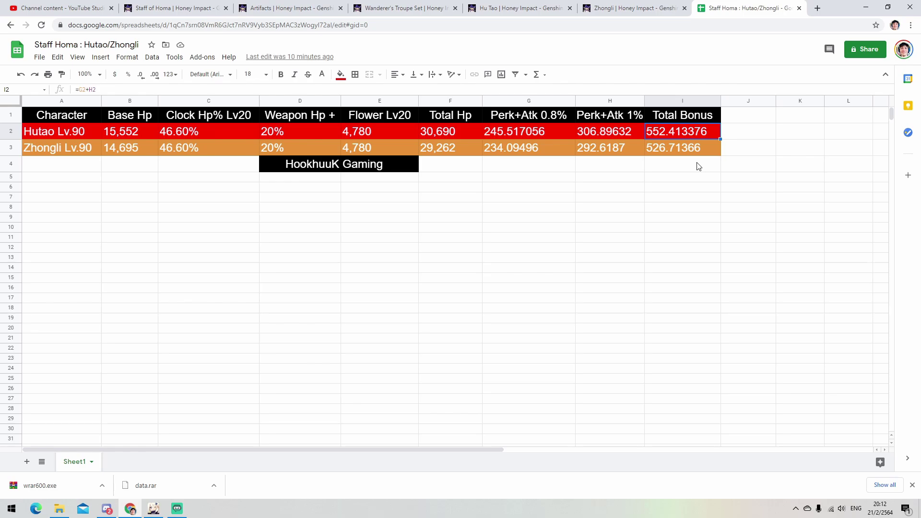
pyautogui.click(503, 9)
pyautogui.scroll(4, 479, 276)
pyautogui.scroll(4, 478, 271)
pyautogui.scroll(-3, 477, 272)
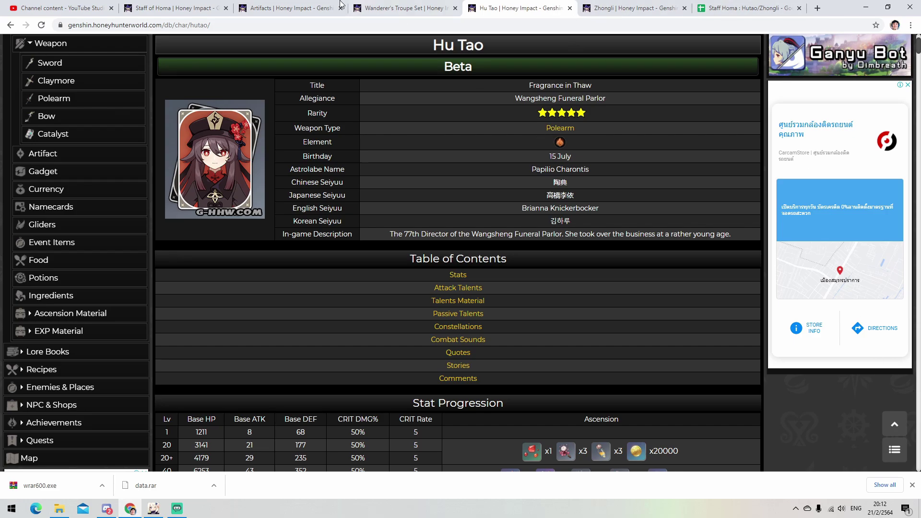
# - Review the Staff of Homa's Base Atk and CRIT DMG% progression up to level 90
pyautogui.click(184, 8)
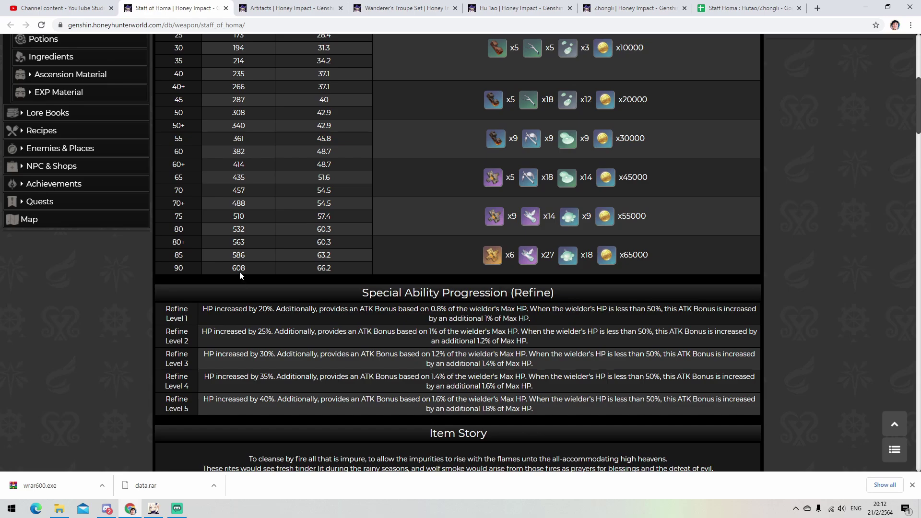
pyautogui.scroll(2, 243, 342)
pyautogui.scroll(4, 232, 373)
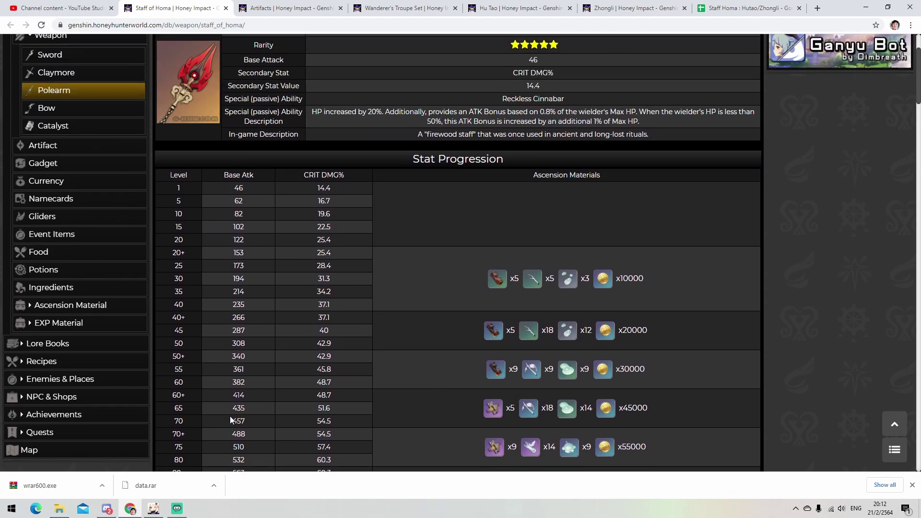
pyautogui.scroll(-3, 234, 396)
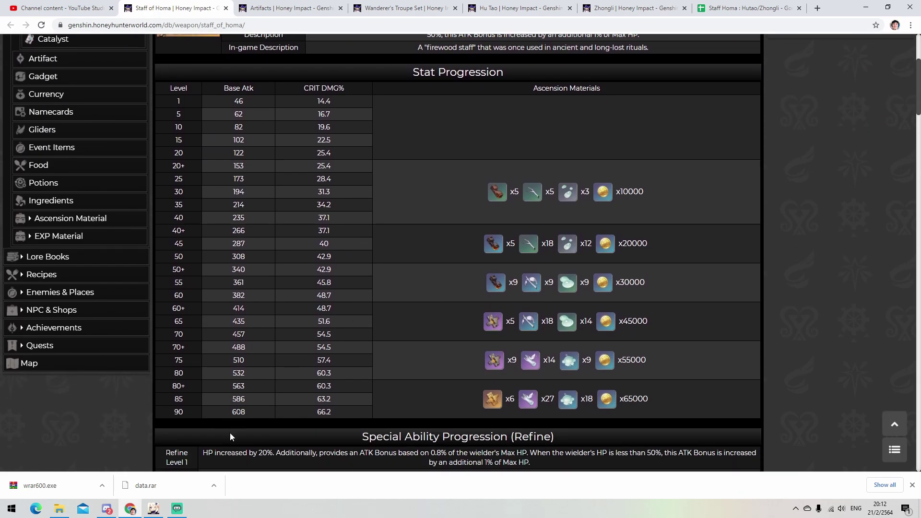
# - Compare the bonus spreadsheet with the Staff of Homa's special ability description
pyautogui.click(749, 8)
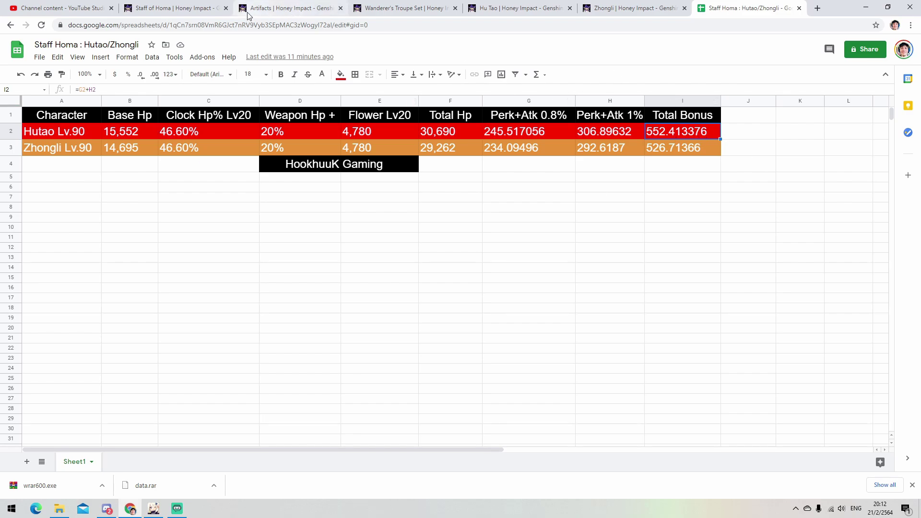
pyautogui.click(174, 8)
pyautogui.scroll(3, 317, 378)
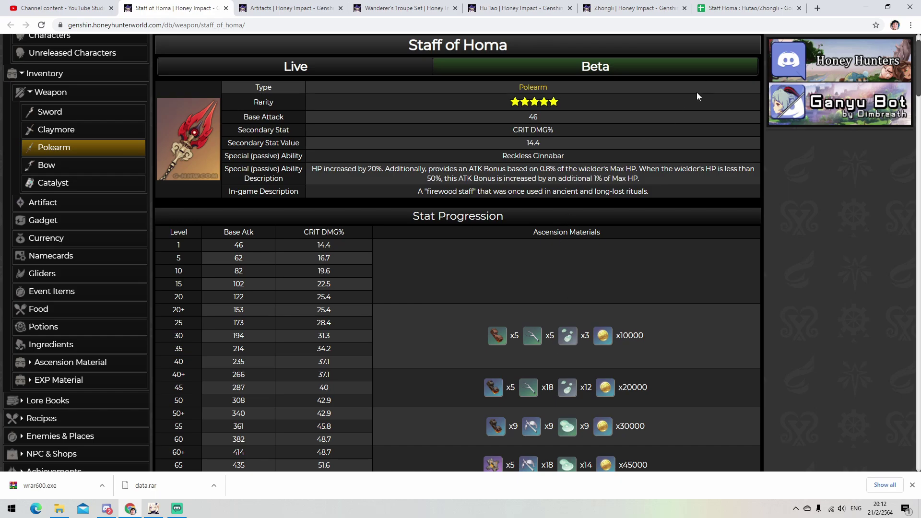
# - Check Hu Tao's Stat Progression table up to level 90, and return to the Hutao/Zhongli spreadsheet
pyautogui.click(509, 5)
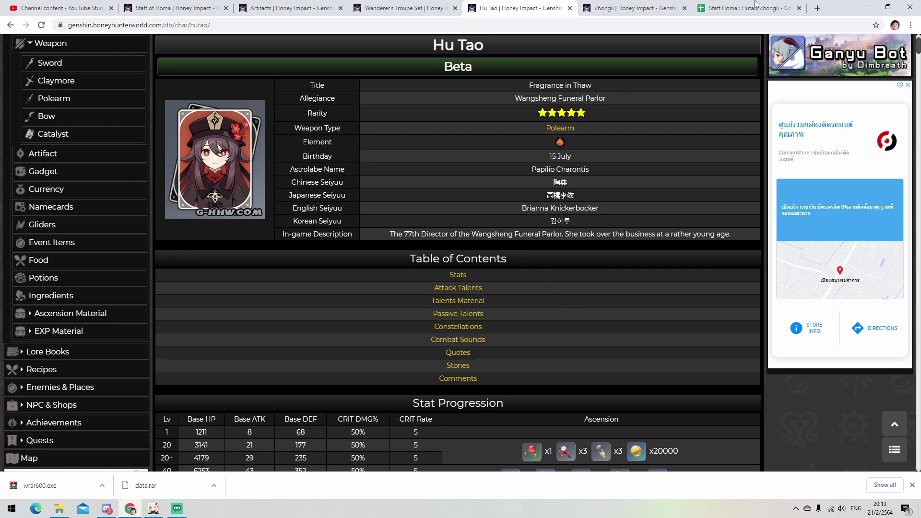
pyautogui.scroll(-8, 590, 294)
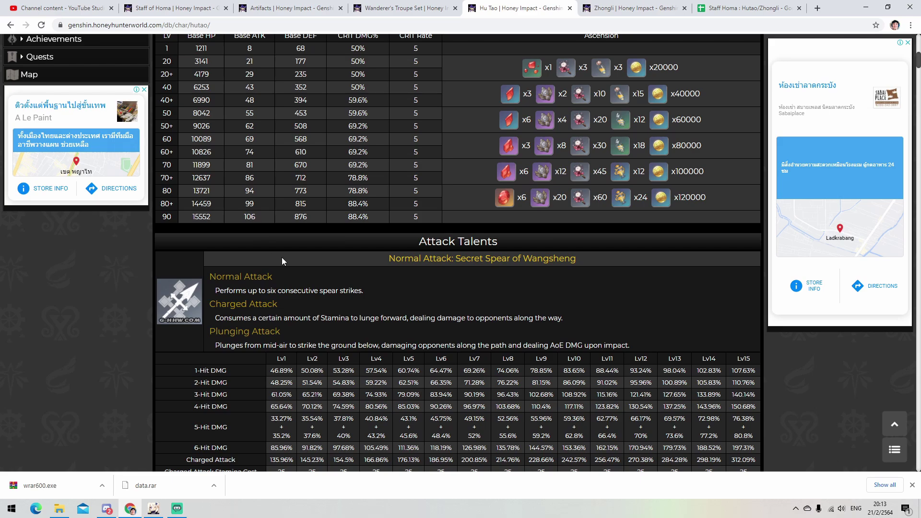
pyautogui.scroll(3, 281, 258)
pyautogui.scroll(2, 621, 425)
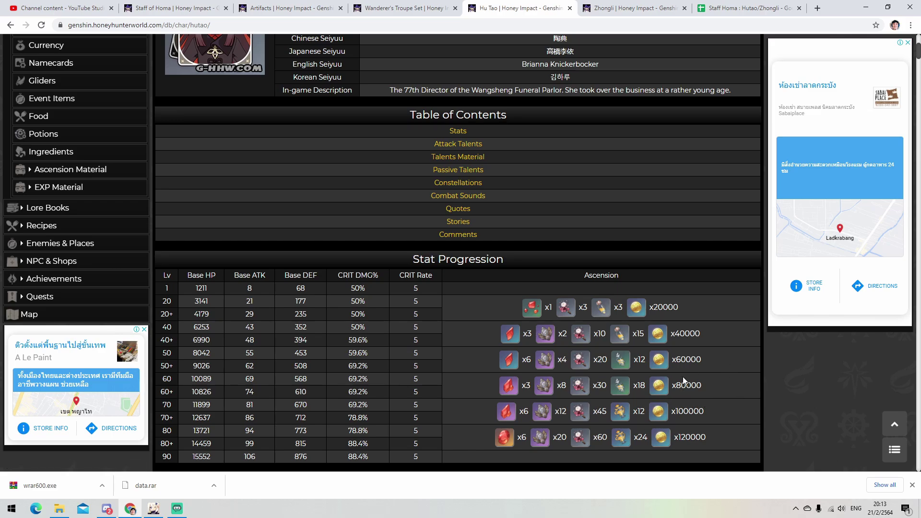
pyautogui.scroll(3, 652, 399)
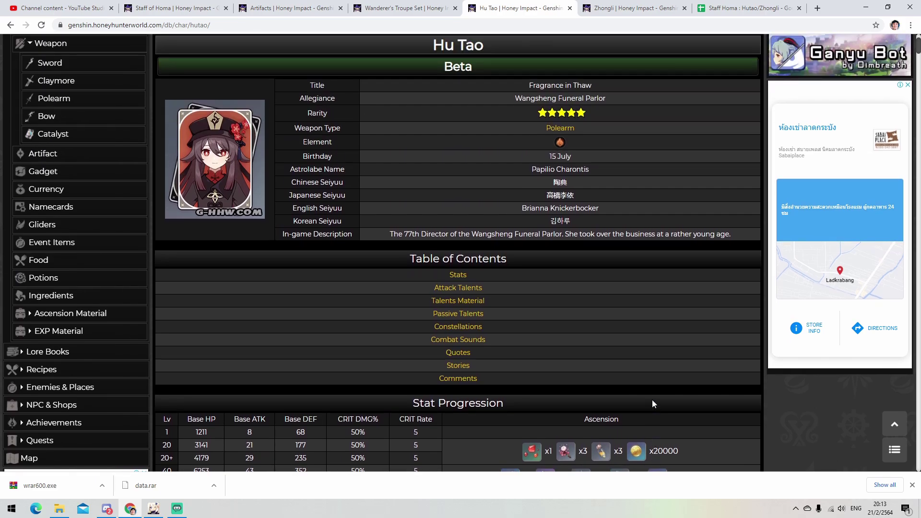
pyautogui.click(750, 8)
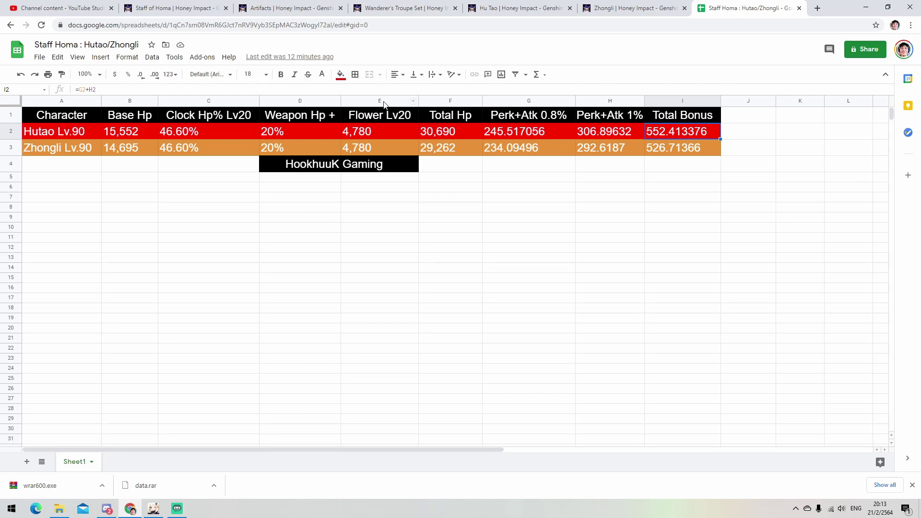
# - Read Hu Tao's attack talents, covering her normal attack, Guide to Afterlife and Spirit Soother tables
pyautogui.click(490, 8)
pyautogui.scroll(-12, 550, 314)
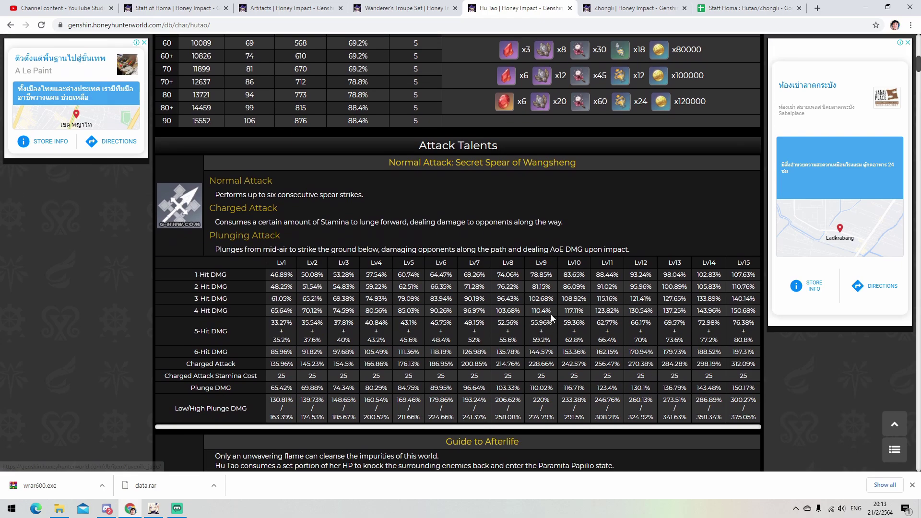
pyautogui.scroll(-6, 549, 315)
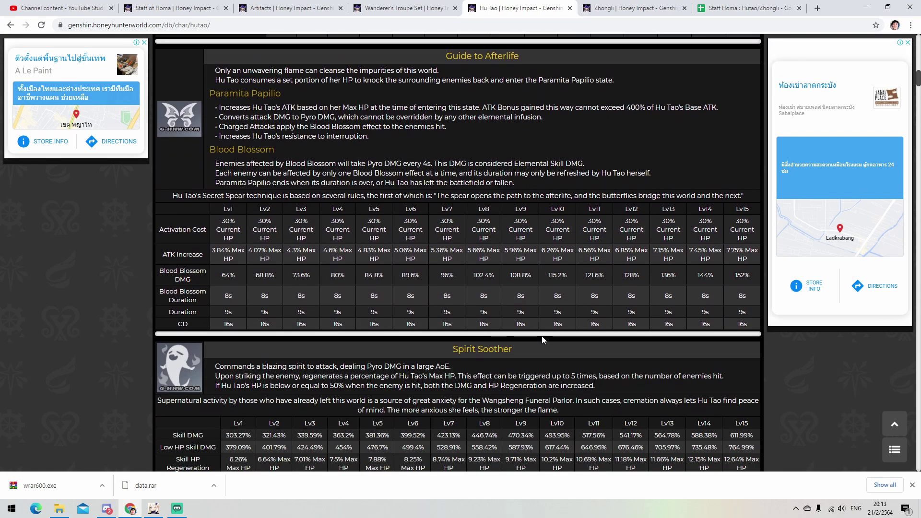
pyautogui.scroll(-7, 542, 339)
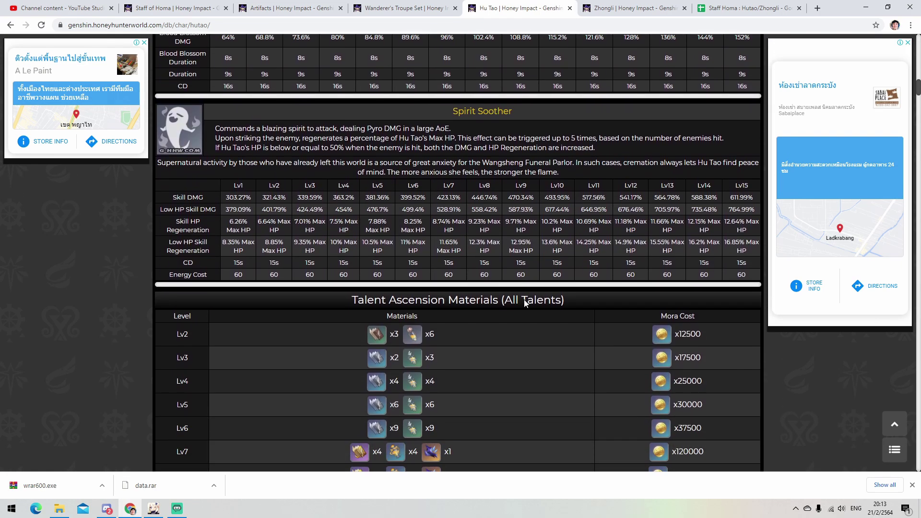
pyautogui.scroll(14, 524, 299)
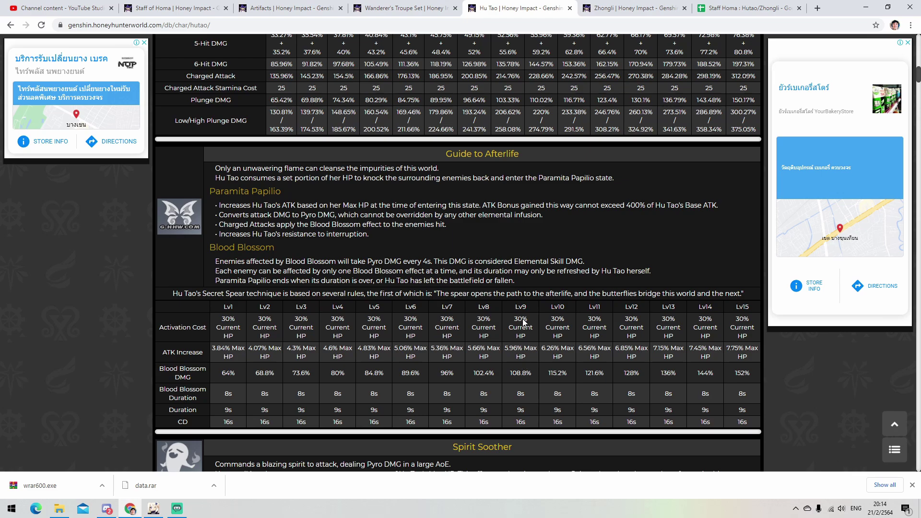
# - Read Hu Tao's passive talents and constellations, and return to the beginning of her page
pyautogui.scroll(-15, 492, 291)
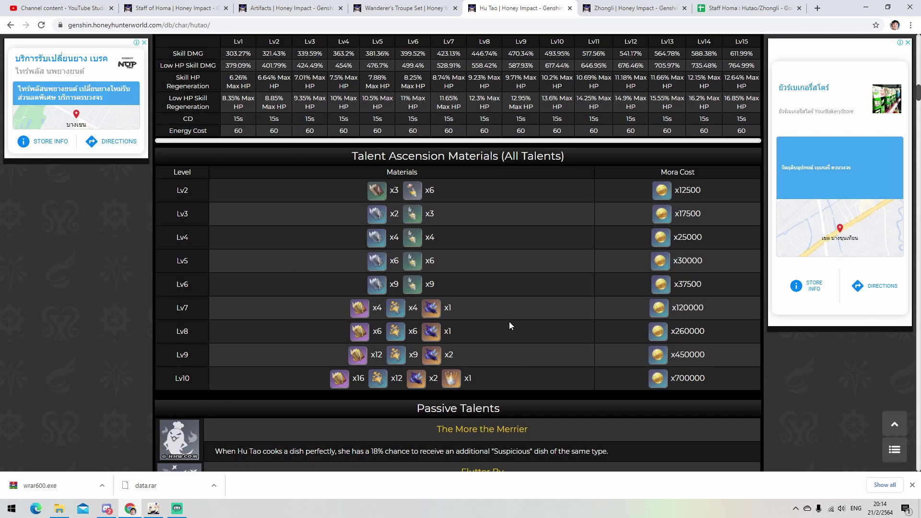
pyautogui.scroll(-2, 514, 379)
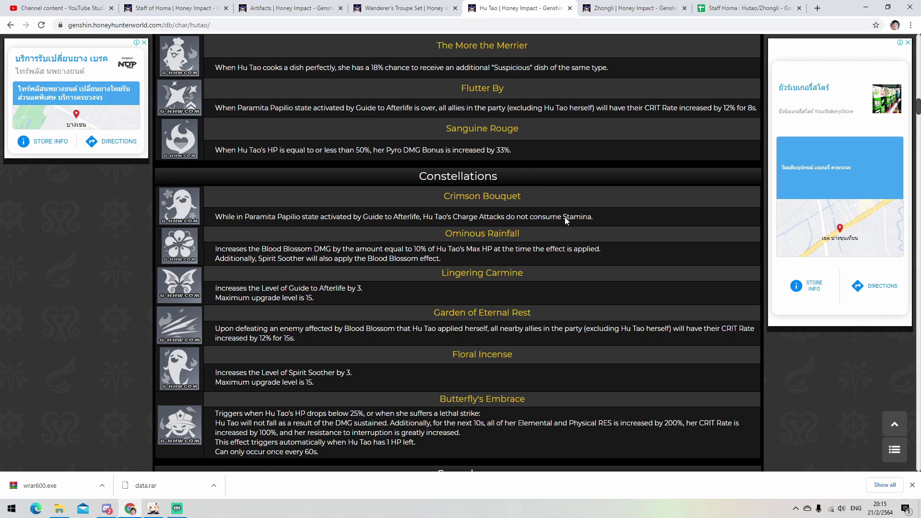
pyautogui.scroll(8, 527, 268)
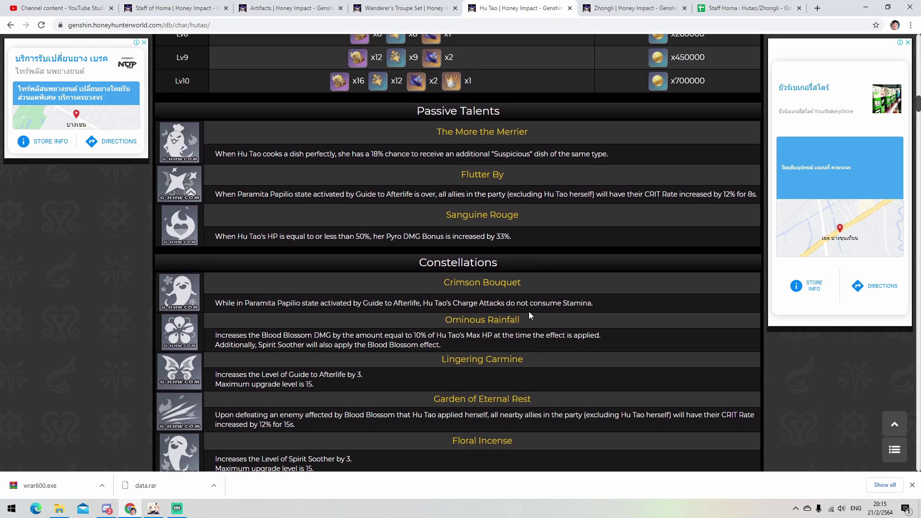
pyautogui.scroll(7, 529, 330)
pyautogui.scroll(20, 526, 336)
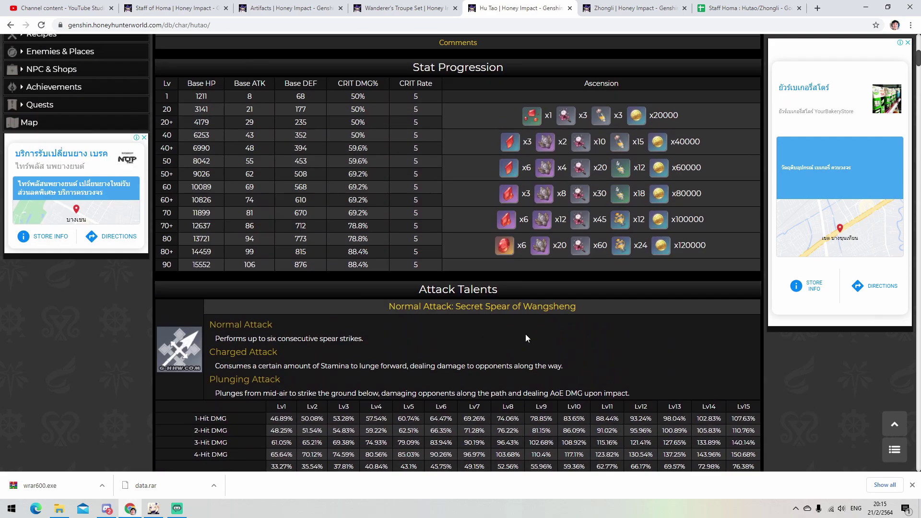
pyautogui.scroll(-1, 526, 336)
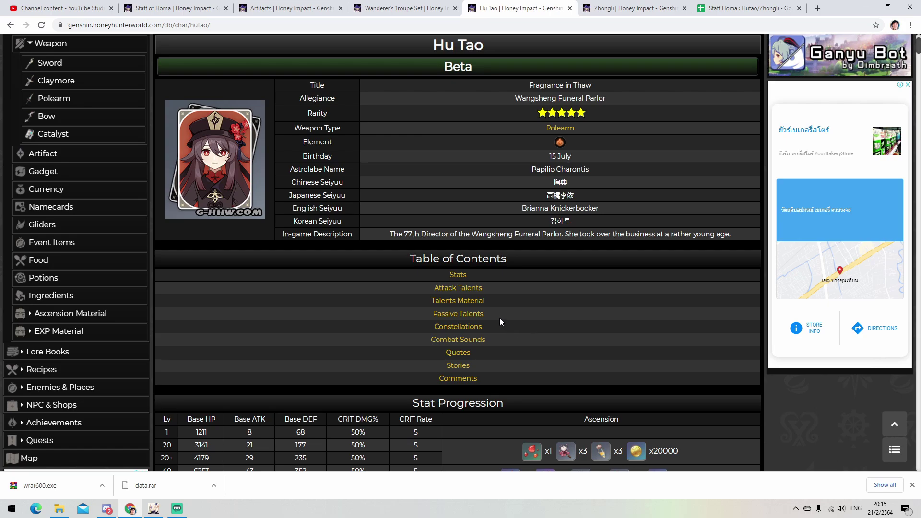
# - Examine the Normal Attack damage table and Guide to Afterlife's ATK Increase values for Hu Tao
pyautogui.scroll(-10, 500, 317)
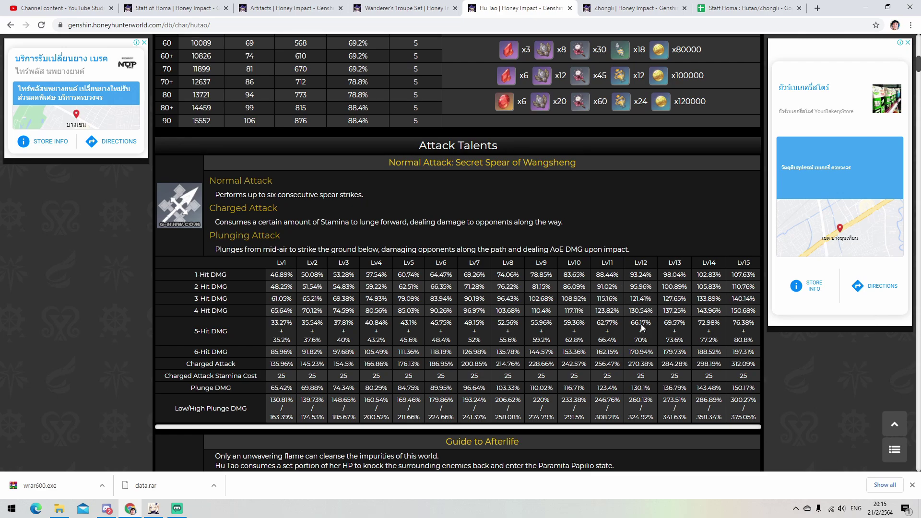
pyautogui.scroll(-5, 641, 331)
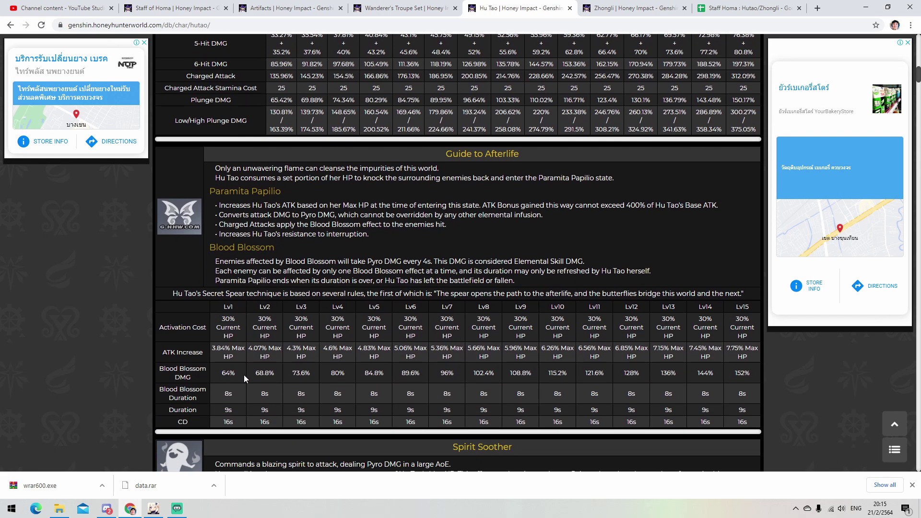
pyautogui.scroll(6, 530, 390)
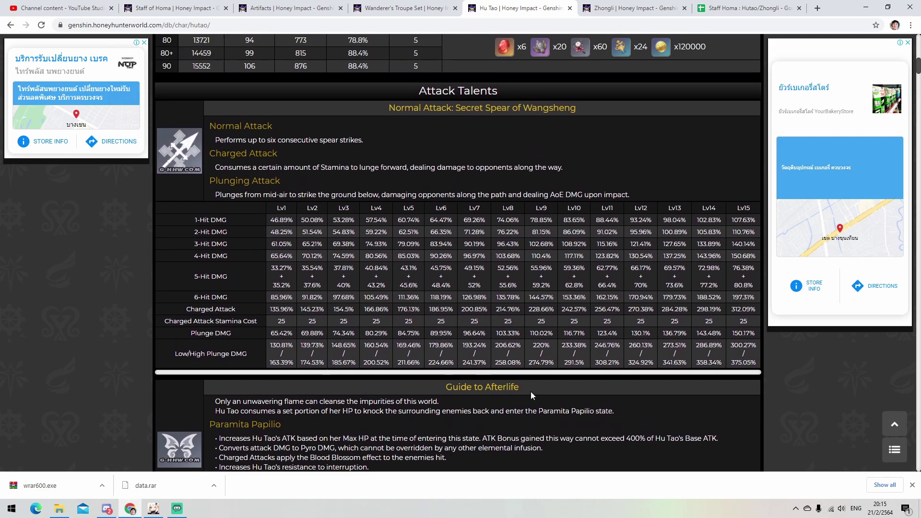
pyautogui.scroll(-2, 532, 395)
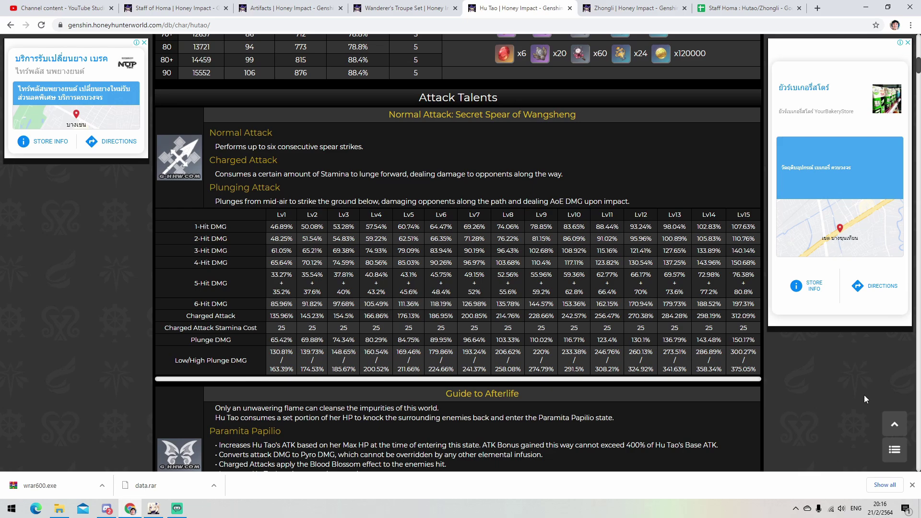
# - Recheck Hu Tao's passive talents, and go back to the Total Bonus column in the Hutao/Zhongli spreadsheet
pyautogui.scroll(-20, 615, 287)
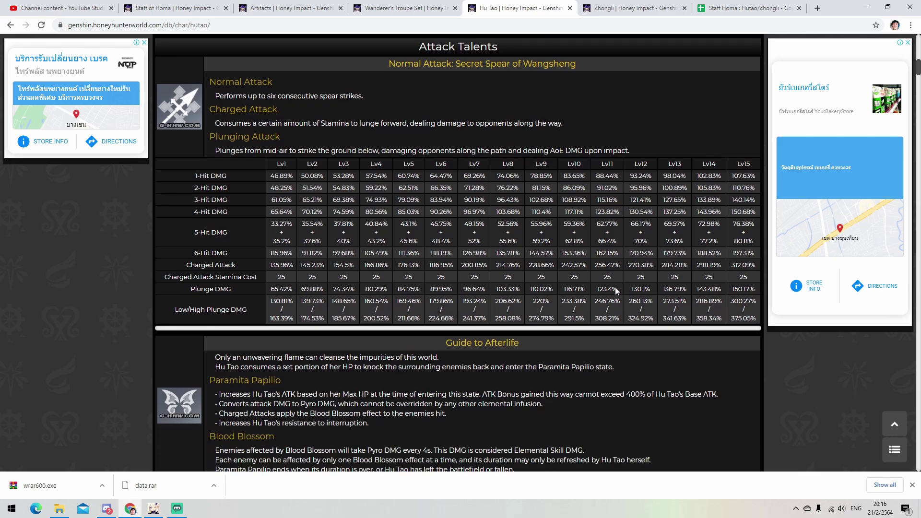
pyautogui.scroll(-2, 605, 250)
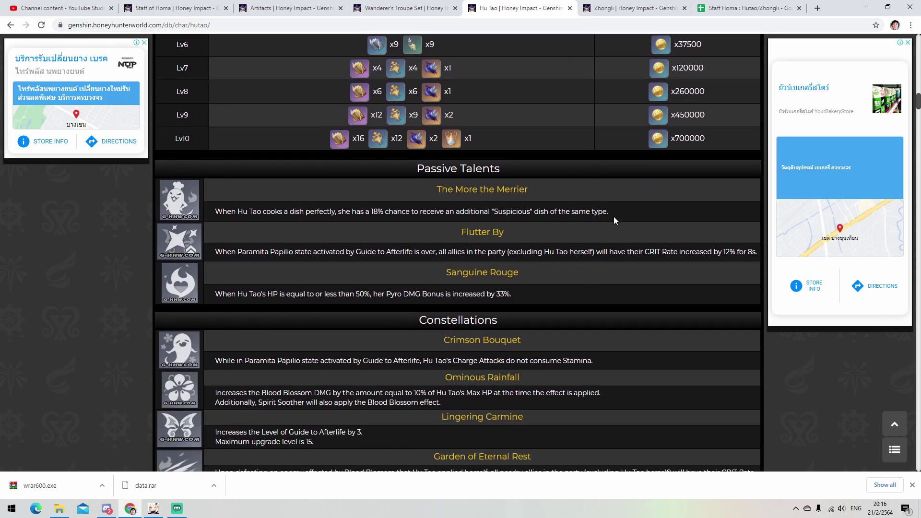
pyautogui.scroll(15, 613, 219)
pyautogui.scroll(20, 640, 238)
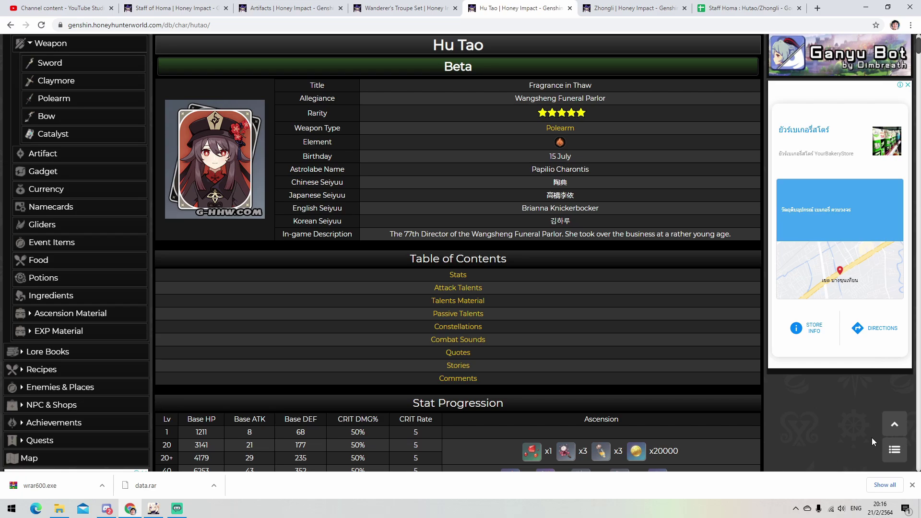
pyautogui.click(722, 9)
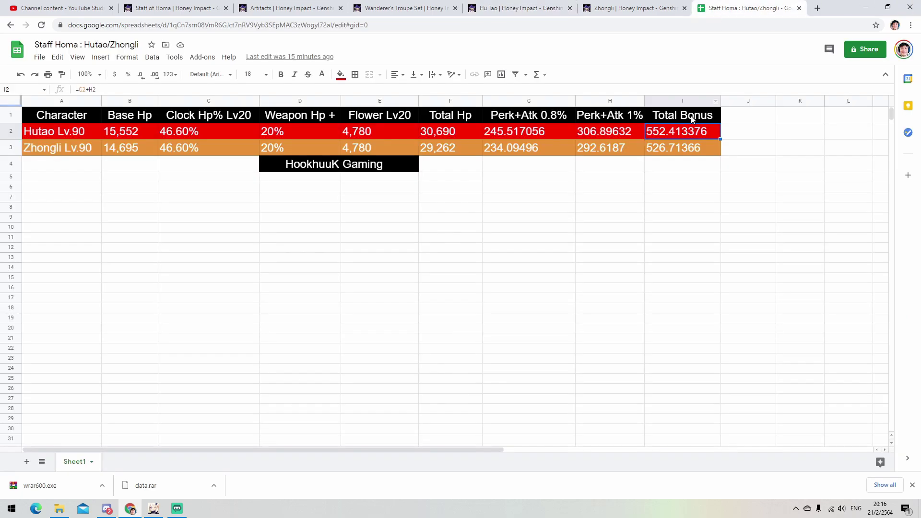